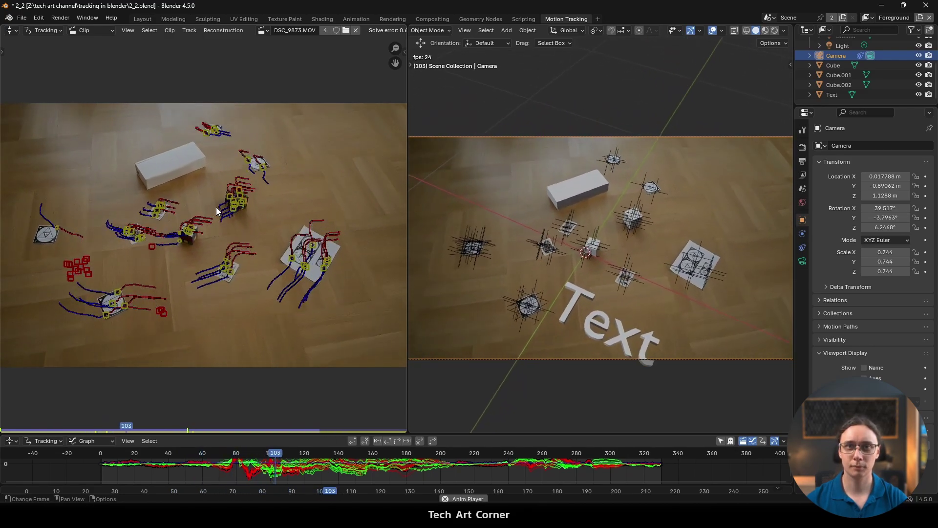
Stop playback at frame 146 and zoom and orbit out to reveal the solved camera
key(space)
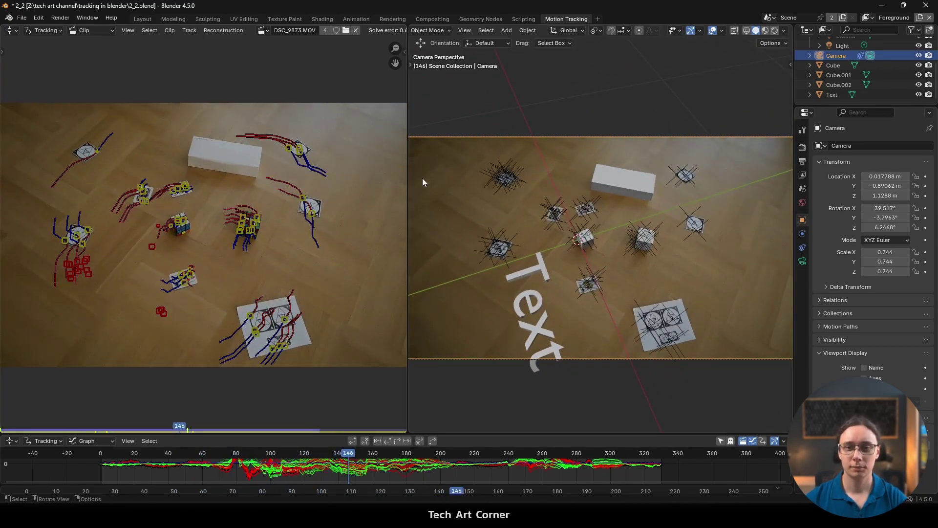
scroll(544, 253, down, 3)
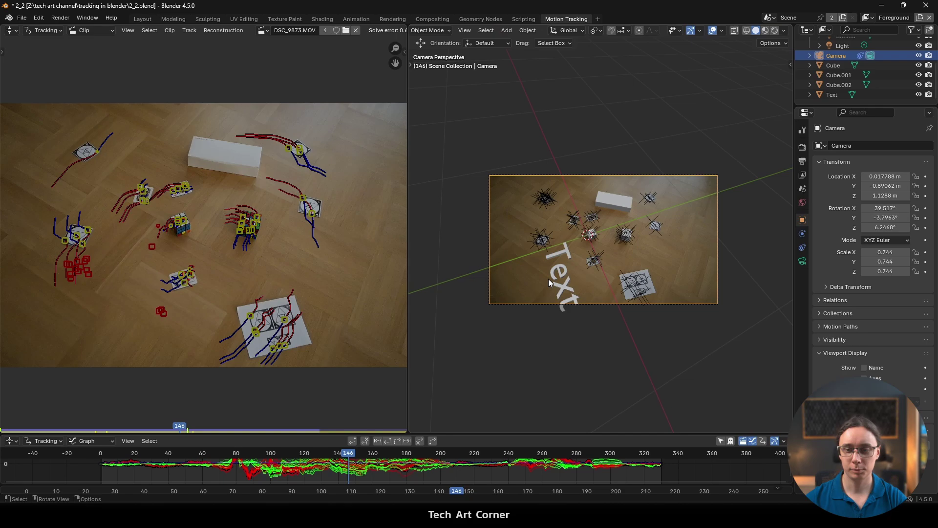
middle_drag(548, 279, 606, 225)
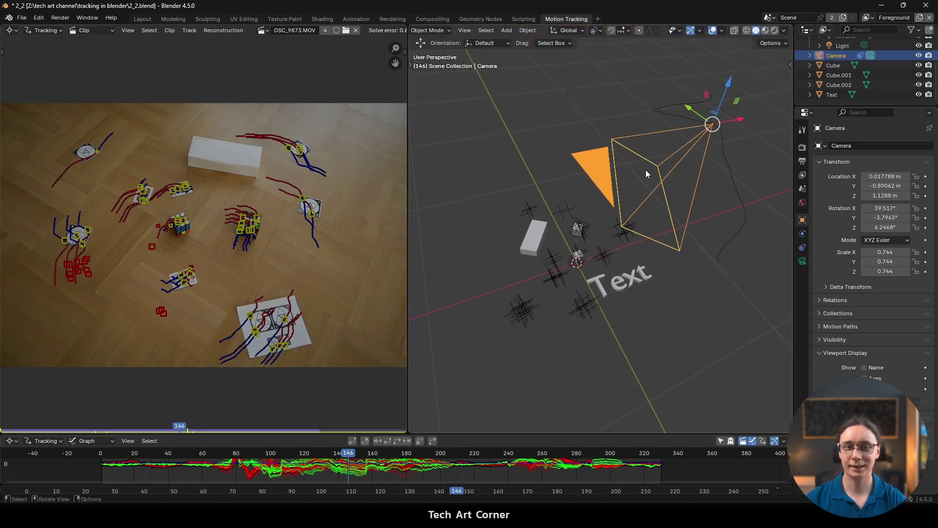
scroll(646, 174, down, 1)
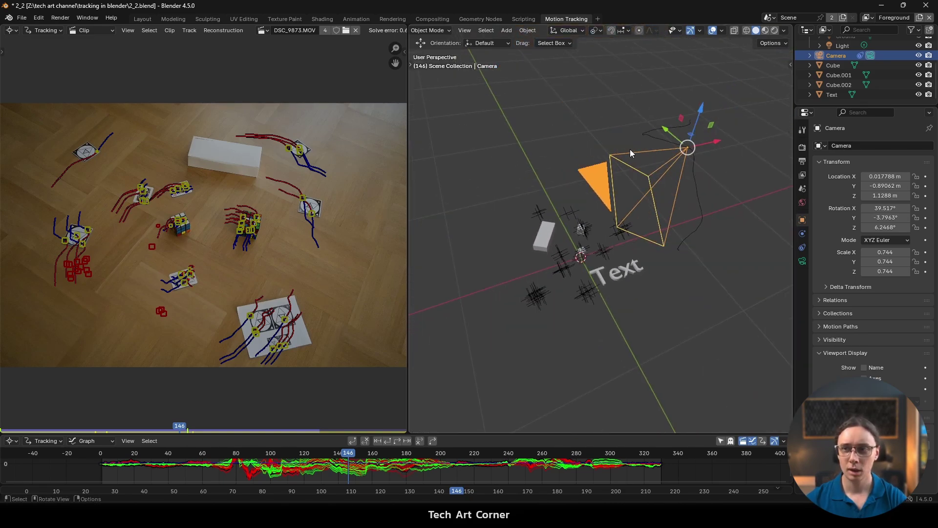
Show the camera's constraints and duplicate it in place as Camera.001 with its Camera Solver
click(802, 249)
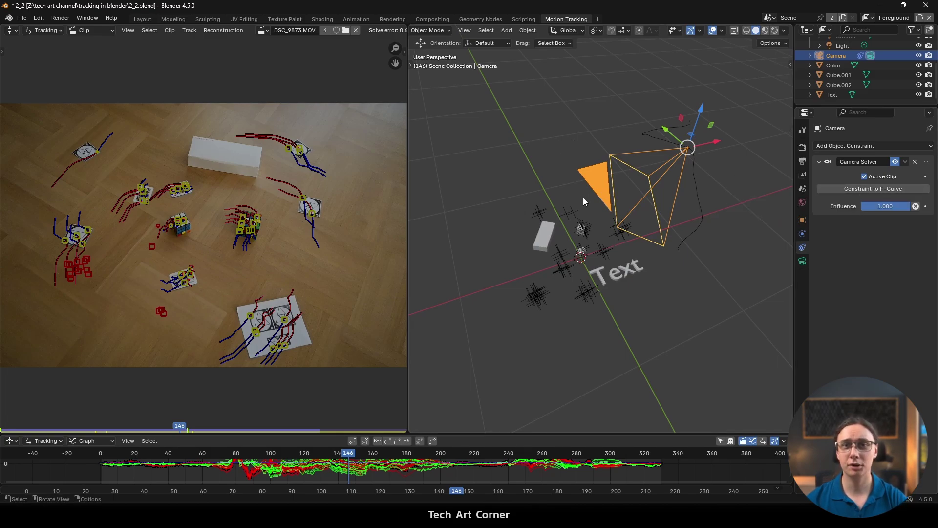
key(shift+d)
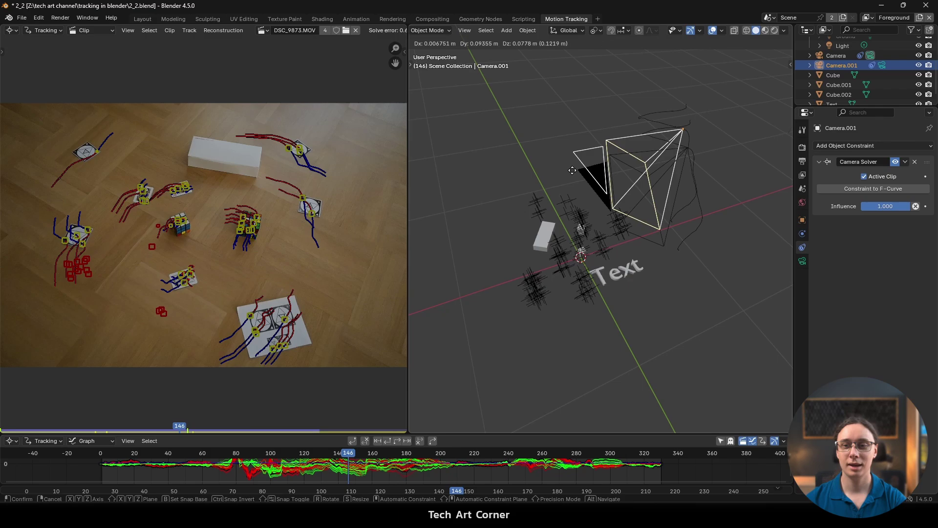
right_click(586, 192)
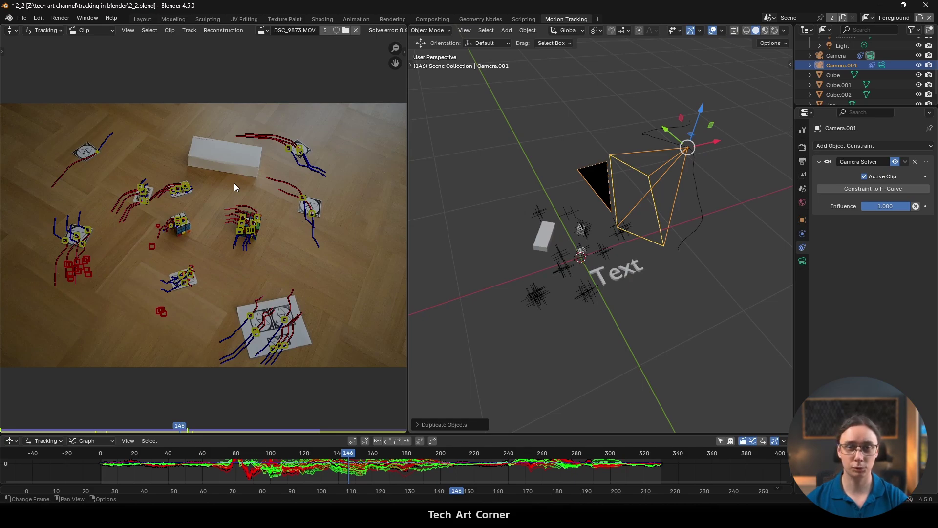
Convert Camera.001's Camera Solver constraint to F-Curves, then scrub and orbit to check its motion
click(883, 191)
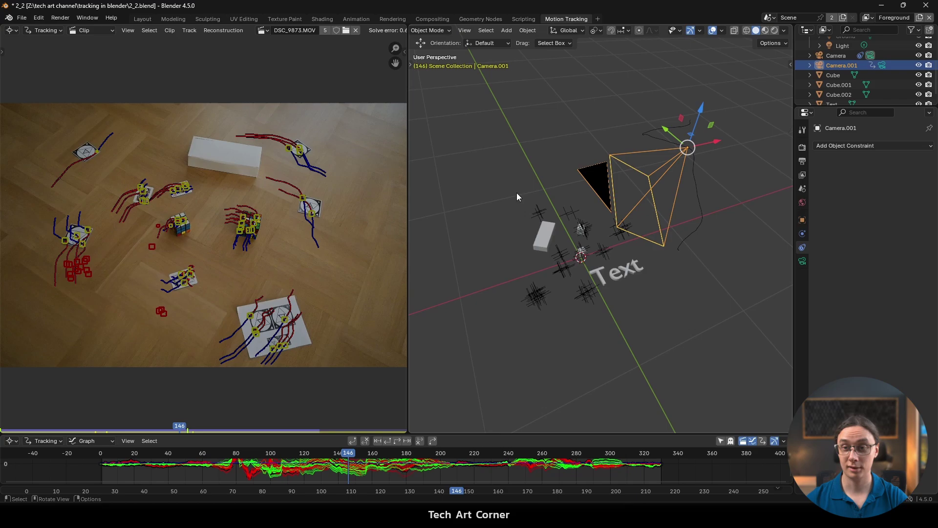
drag(364, 453, 274, 488)
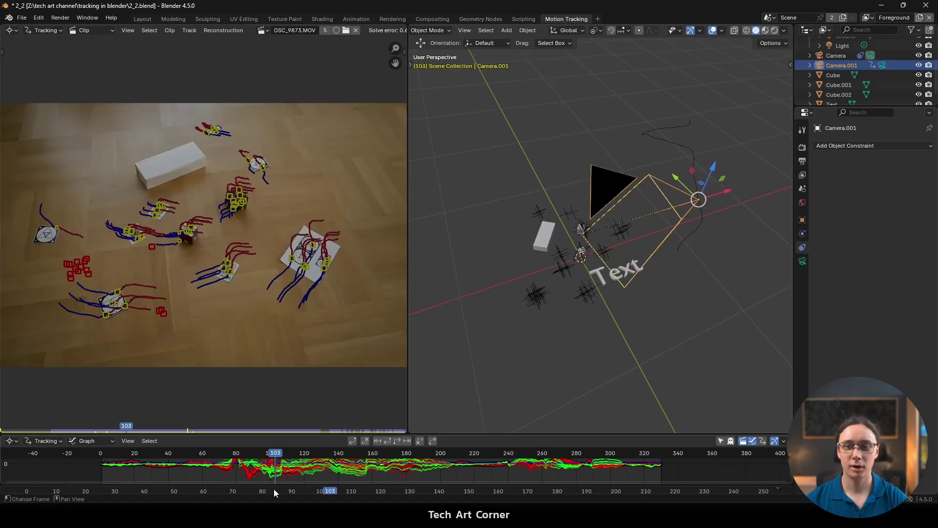
scroll(527, 254, down, 6)
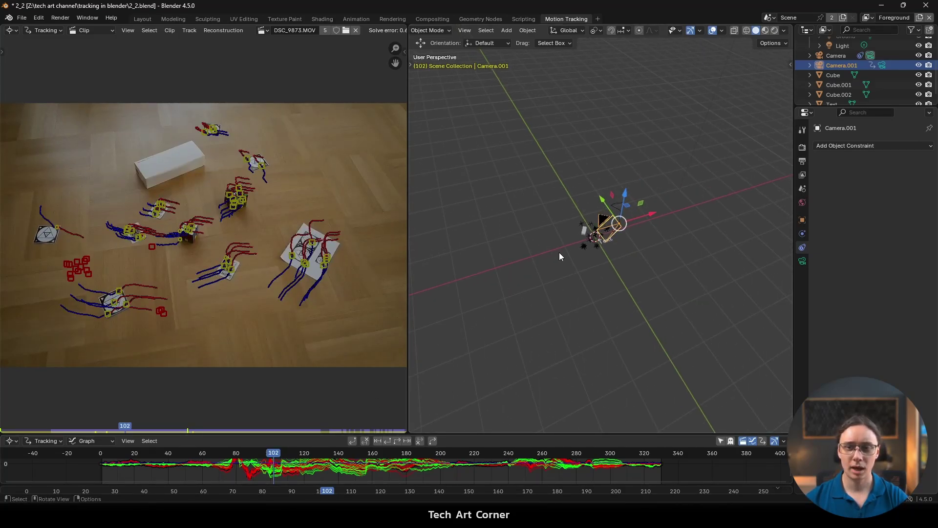
scroll(608, 193, up, 5)
middle_drag(603, 238, 508, 252)
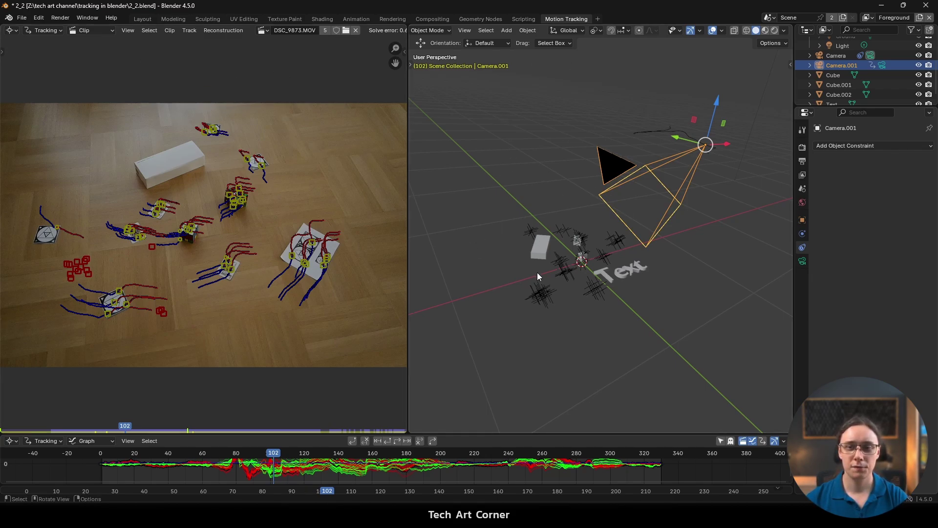
Paint-select the three cubes and the Text object along with Camera.001
key(c)
mouse_move(547, 242)
mouse_down()
mouse_move(604, 247)
mouse_move(577, 266)
mouse_move(558, 263)
mouse_move(540, 256)
mouse_move(536, 242)
mouse_move(628, 265)
mouse_move(578, 279)
mouse_up()
right_click(653, 269)
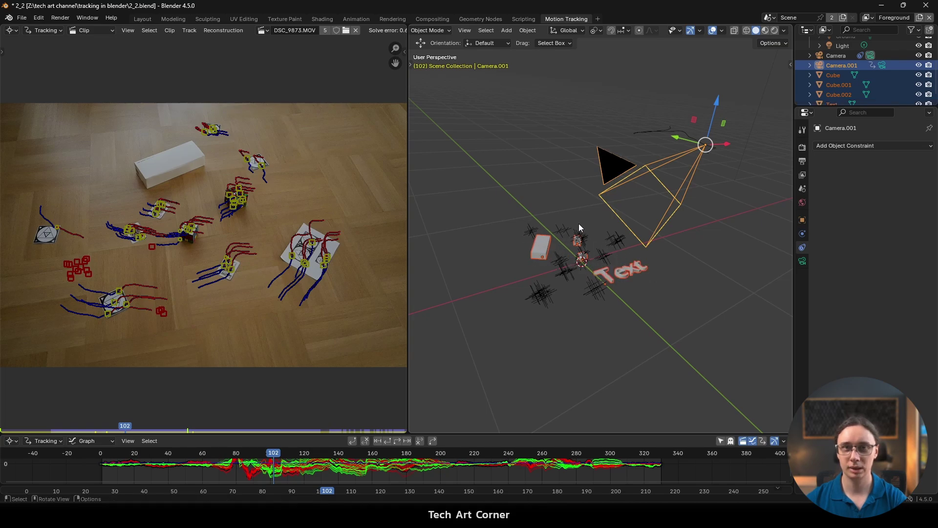
Start a File > Export > Universal Scene Description (.usd*) export
click(23, 19)
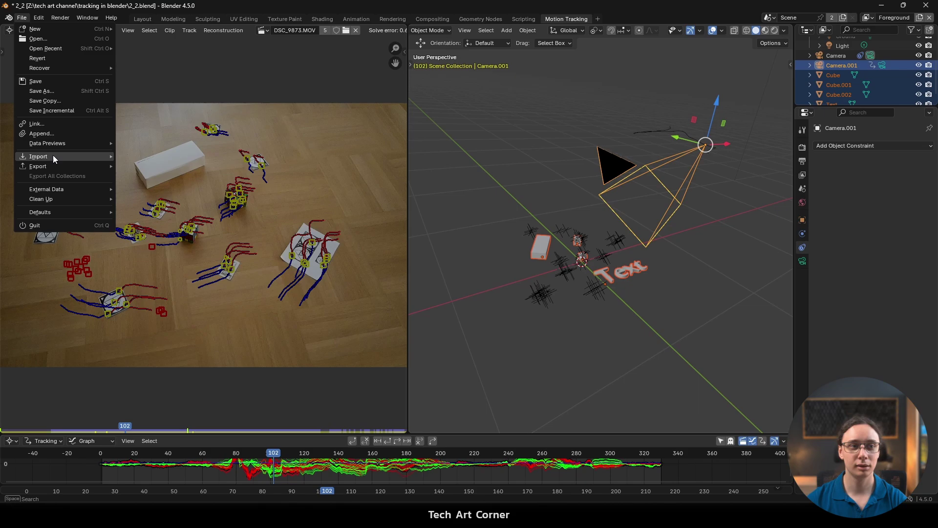
mouse_move(54, 156)
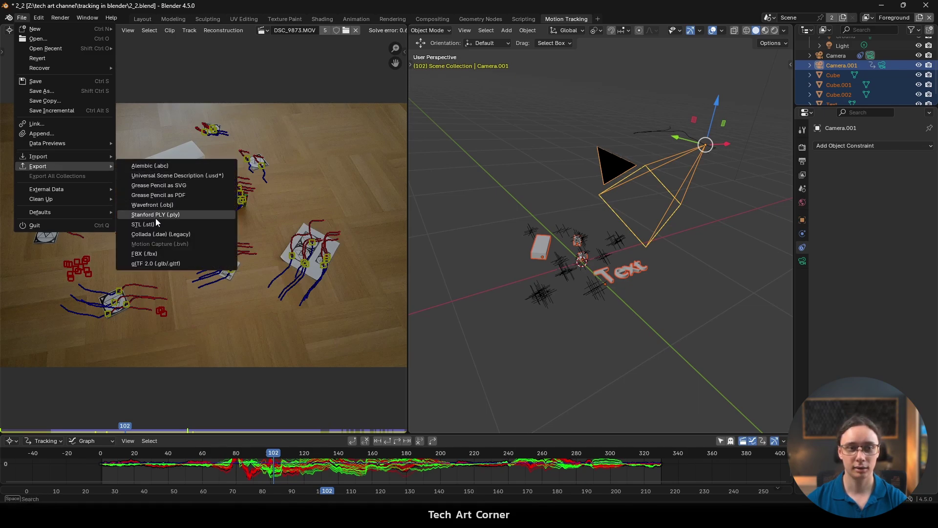
click(170, 175)
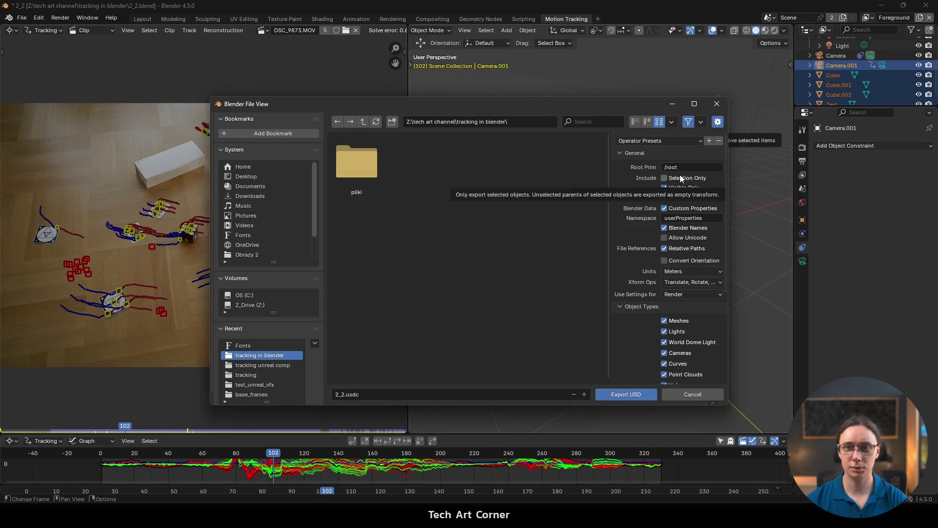
Enable Selection Only and Animation, then export to 2_2.usdc
click(692, 179)
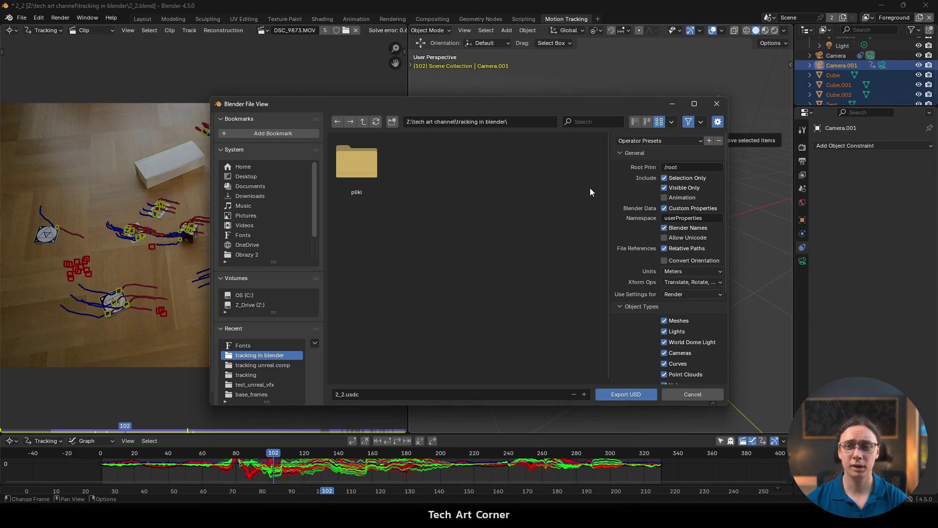
click(672, 199)
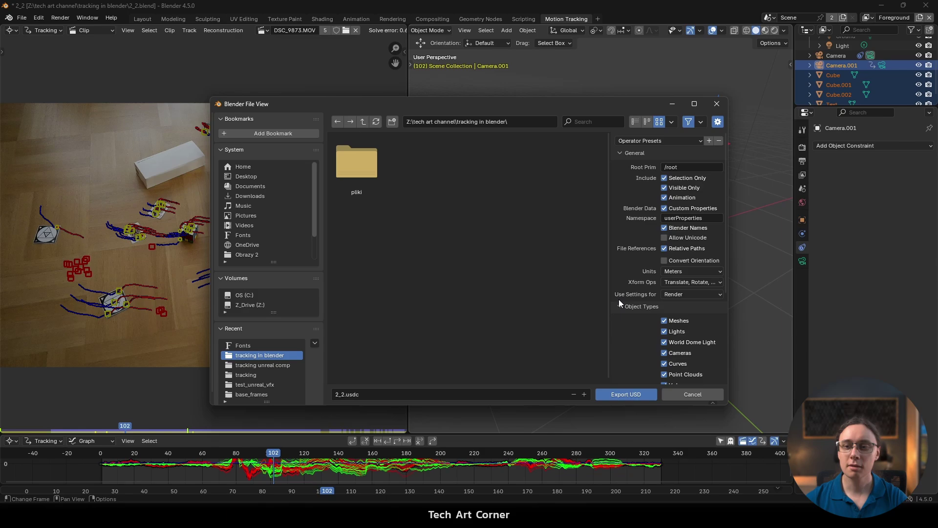
scroll(620, 299, down, 6)
scroll(620, 303, down, 1)
scroll(619, 300, up, 7)
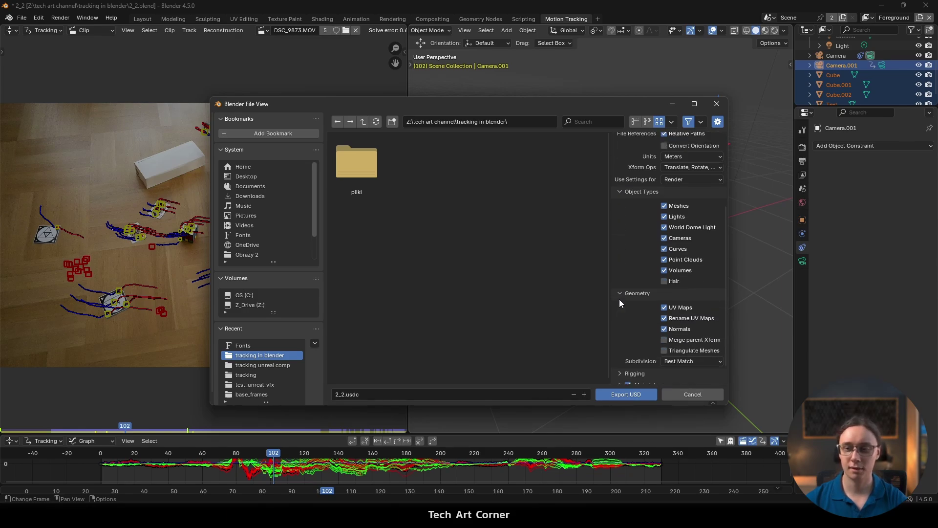
click(629, 394)
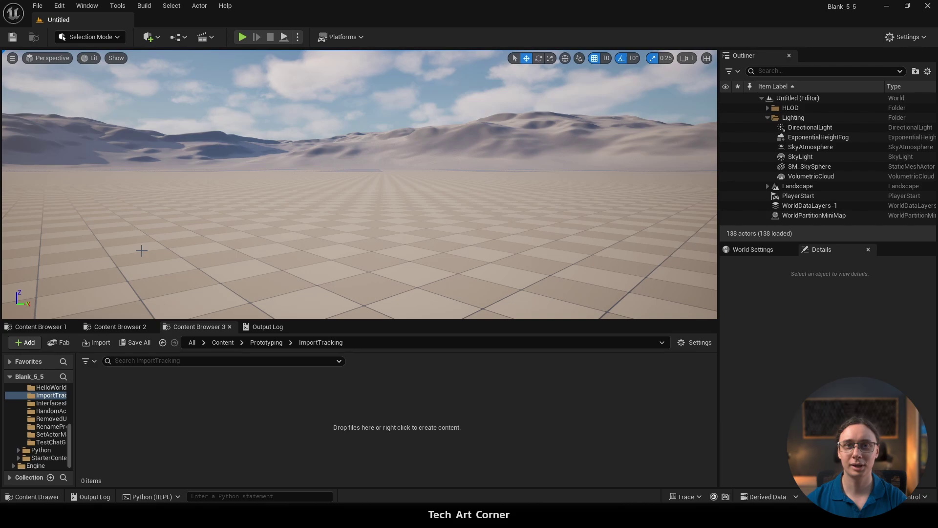
click(61, 5)
click(60, 5)
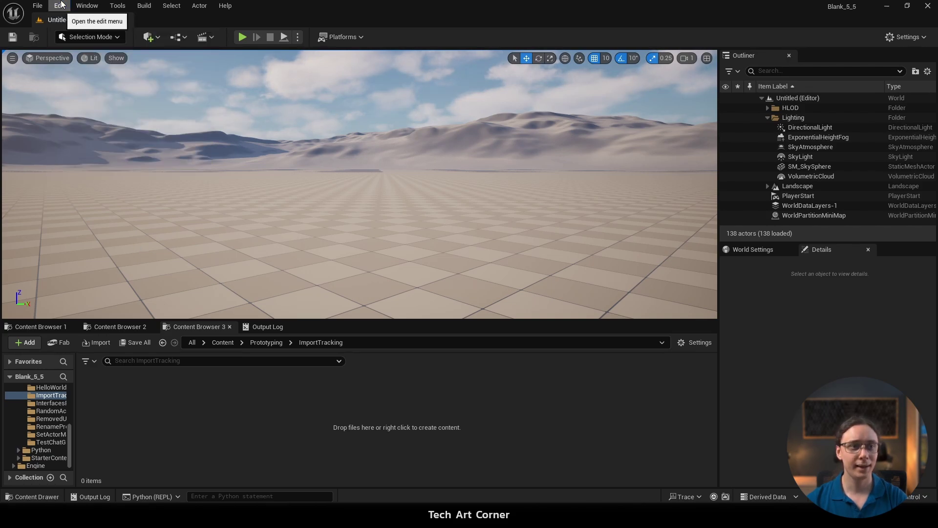
click(60, 5)
click(82, 170)
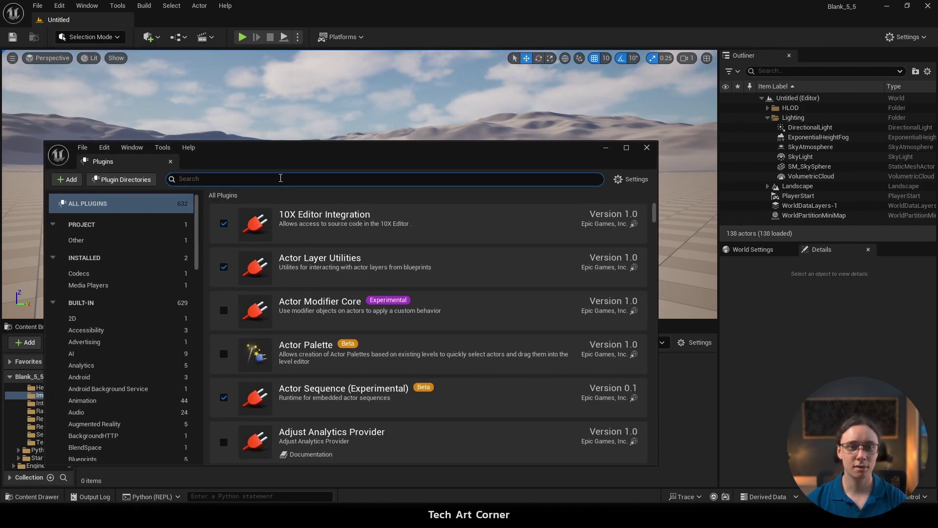
text(usd)
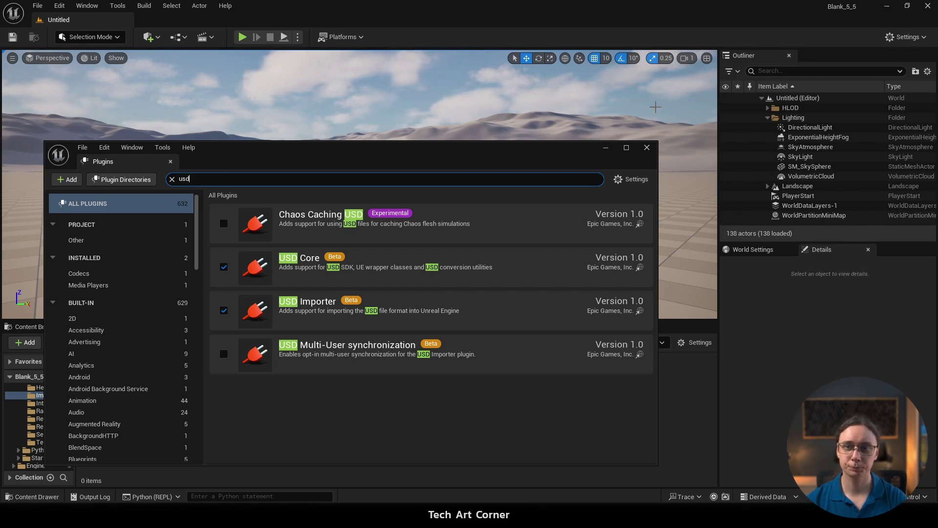
click(647, 147)
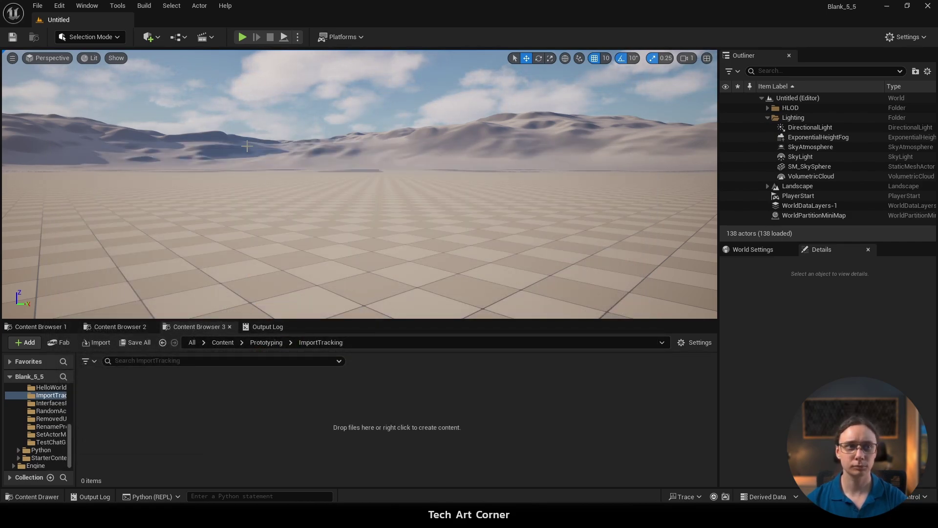
Open the USD Stage Editor and load the exported 2_2.usdc stage
click(95, 5)
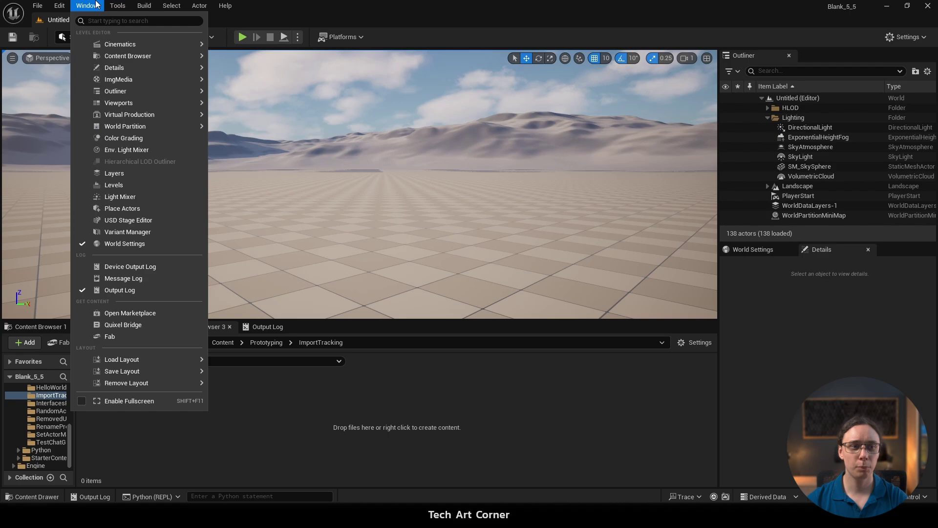
click(94, 223)
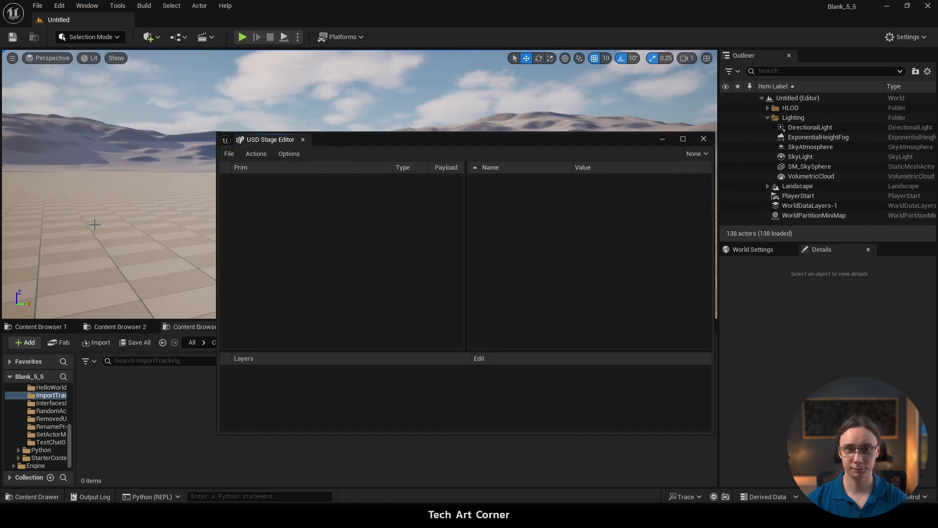
click(230, 154)
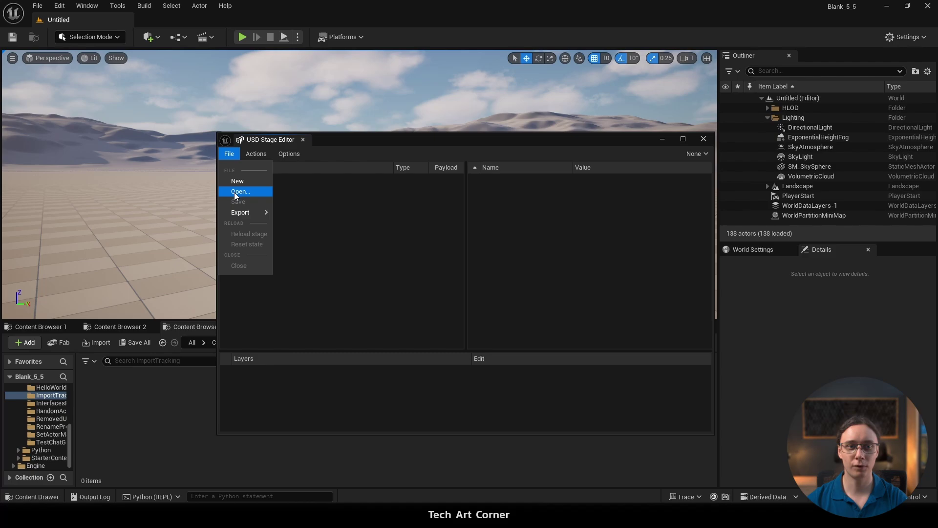
click(237, 193)
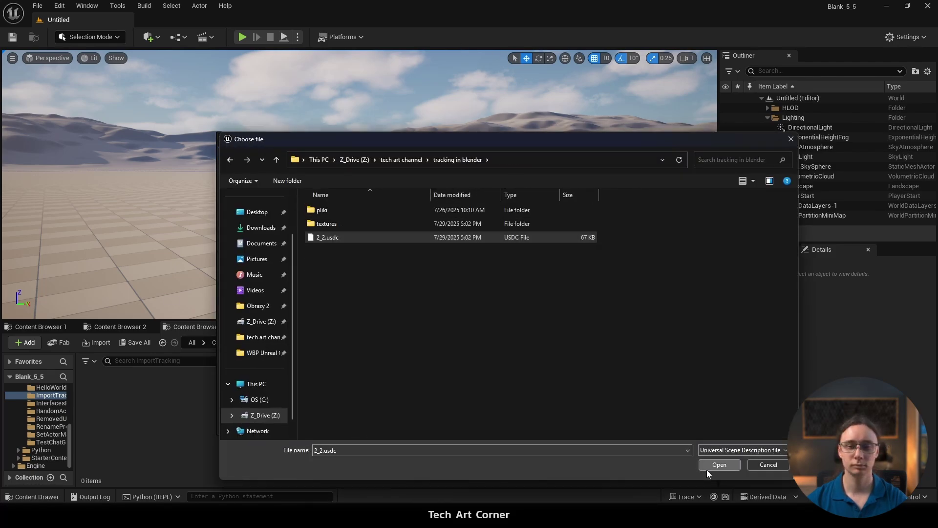
click(720, 465)
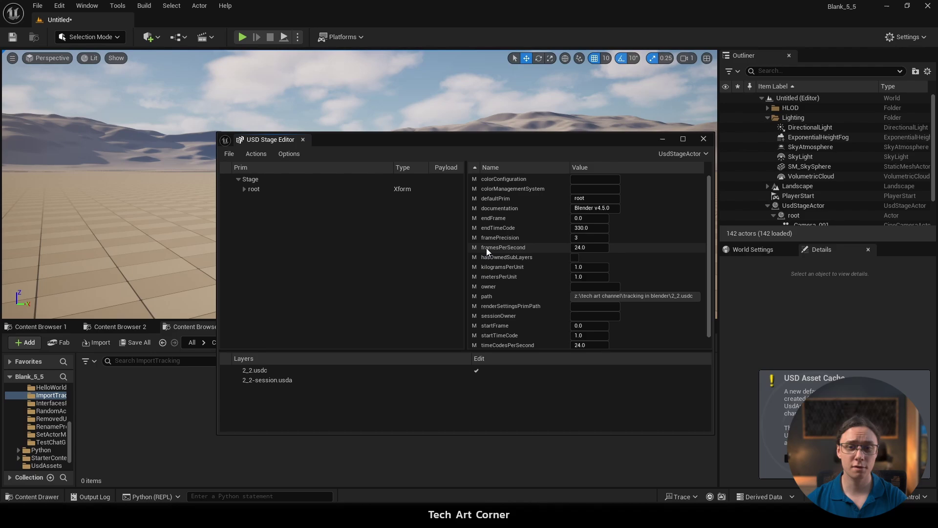
Set the stage's framesPerSecond to 30 and timeCodesPerSecond from 24 to 30
click(581, 247)
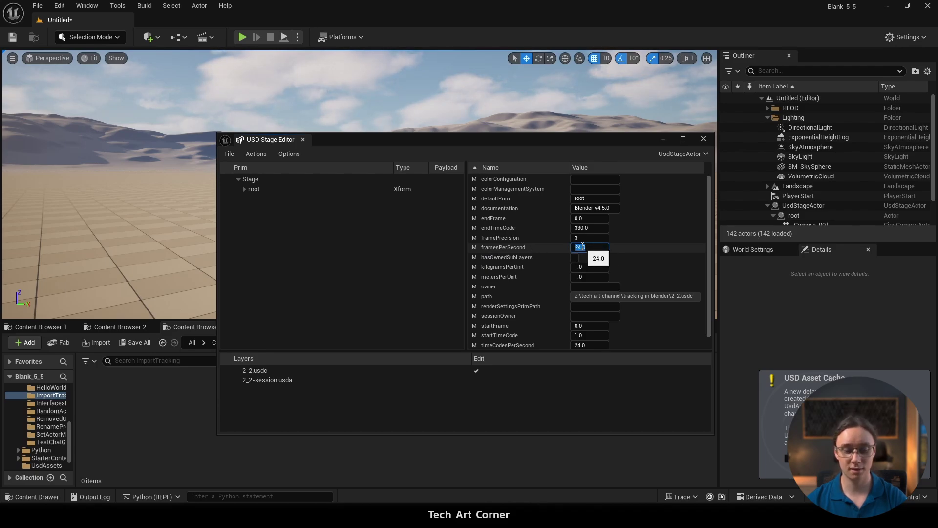
text(3)
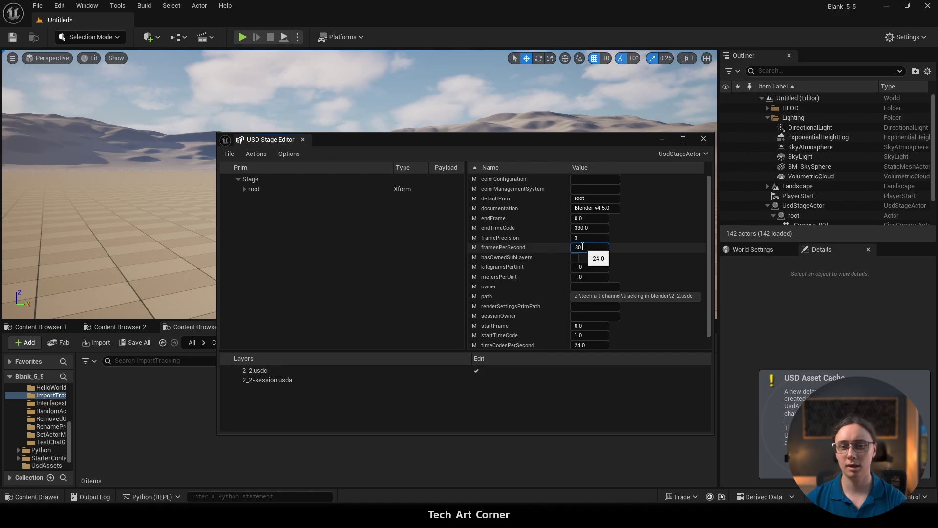
text(0)
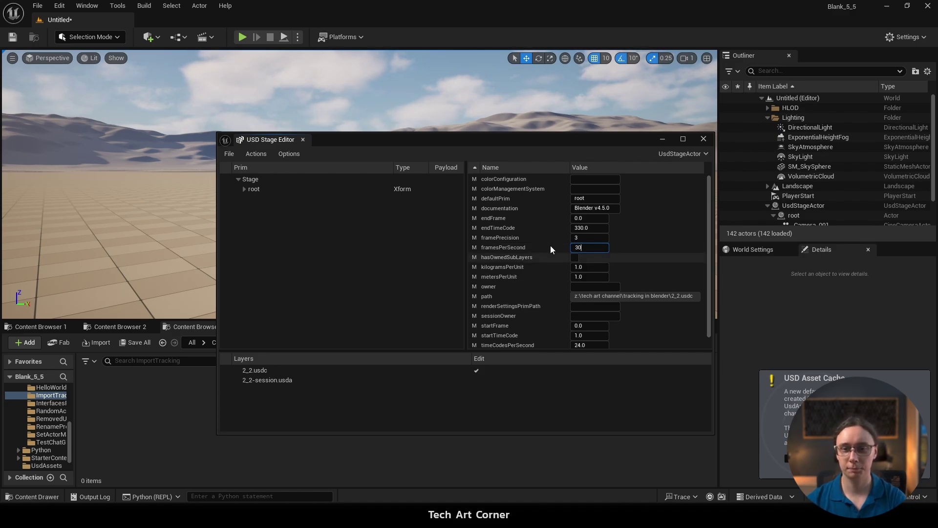
click(521, 239)
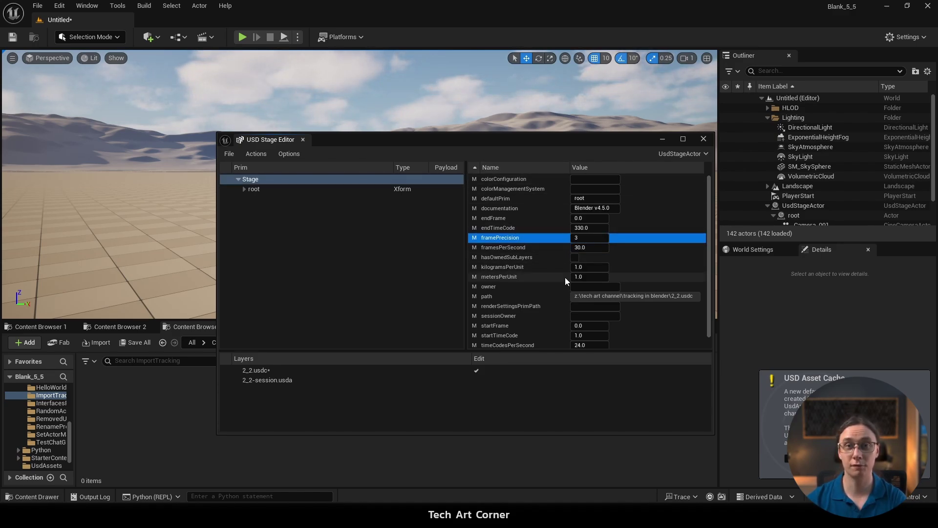
click(586, 345)
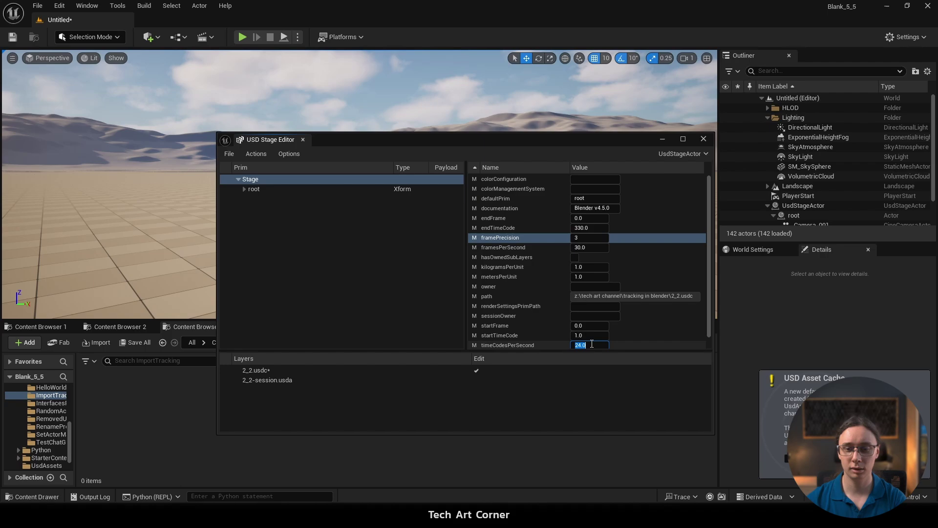
text(30)
click(528, 296)
scroll(528, 298, down, 1)
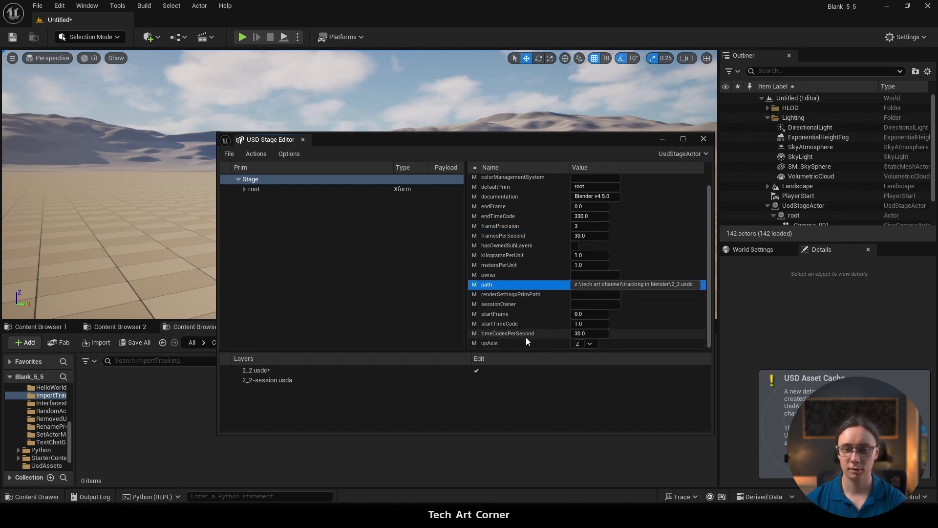
scroll(548, 246, up, 1)
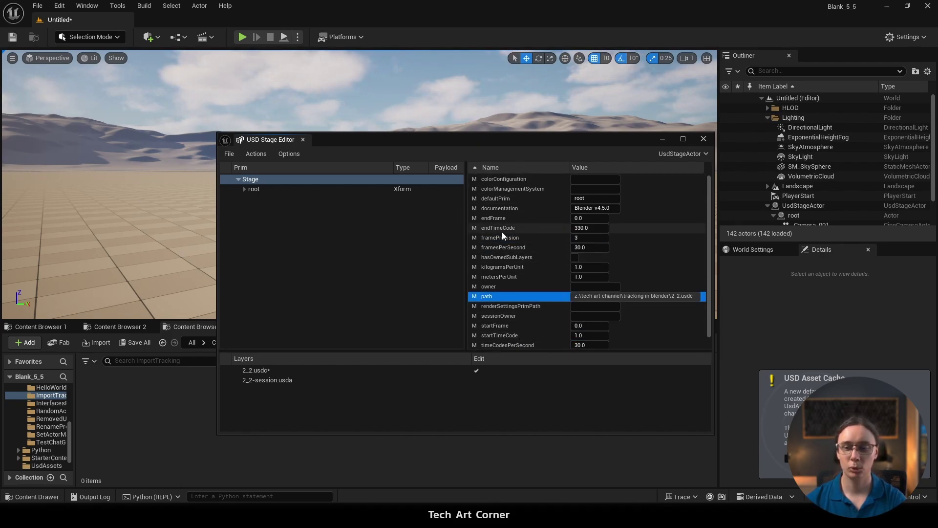
scroll(502, 234, down, 1)
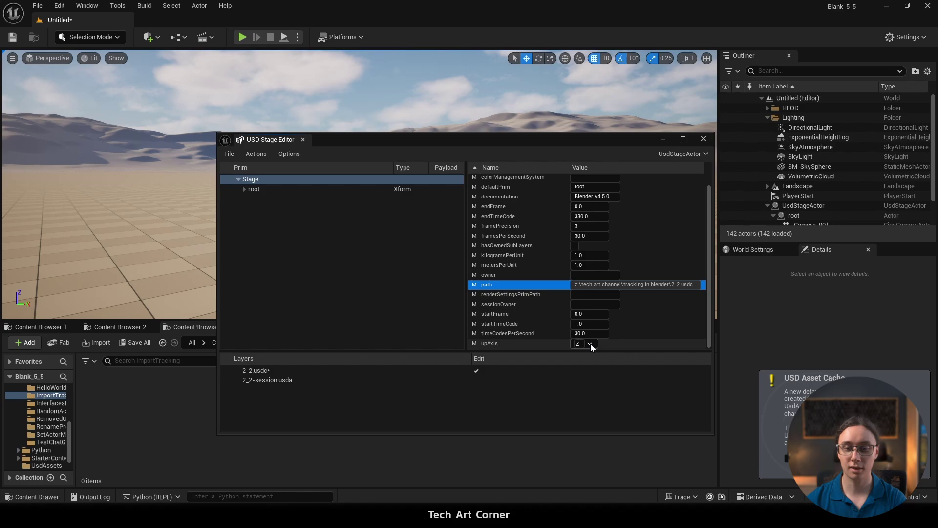
scroll(553, 288, up, 1)
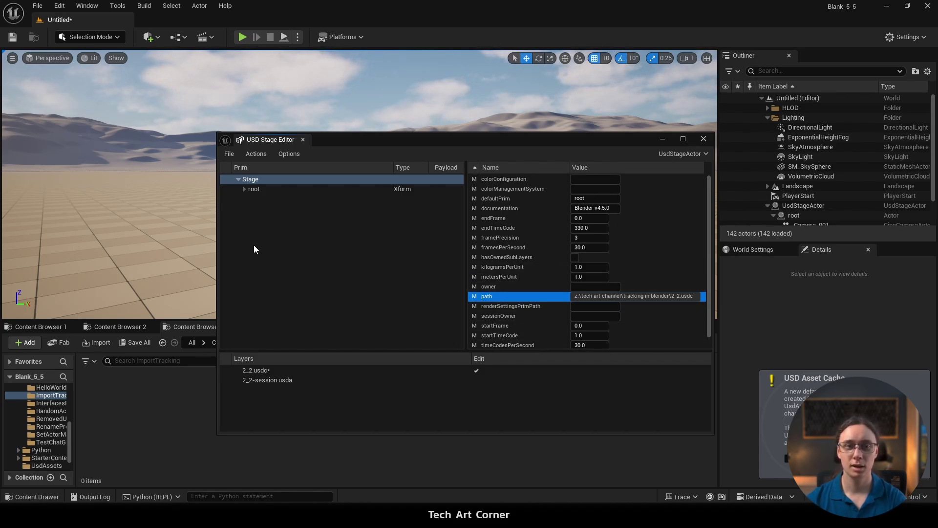
Import the stage as Unreal assets with UsdAssets as the destination folder
click(266, 155)
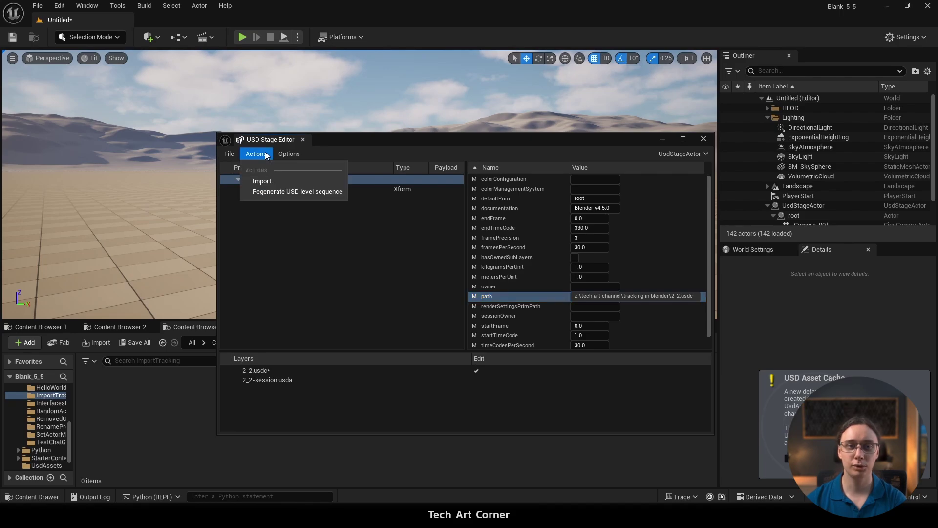
click(264, 182)
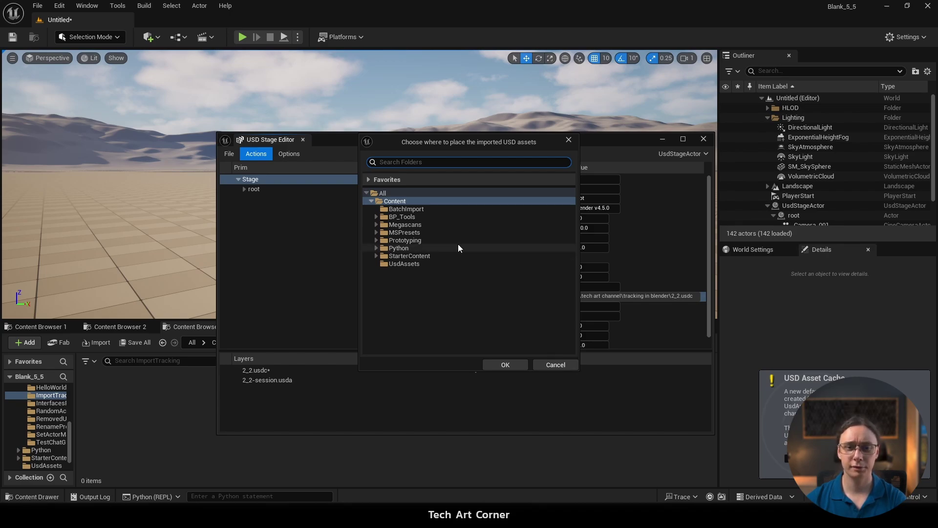
click(391, 263)
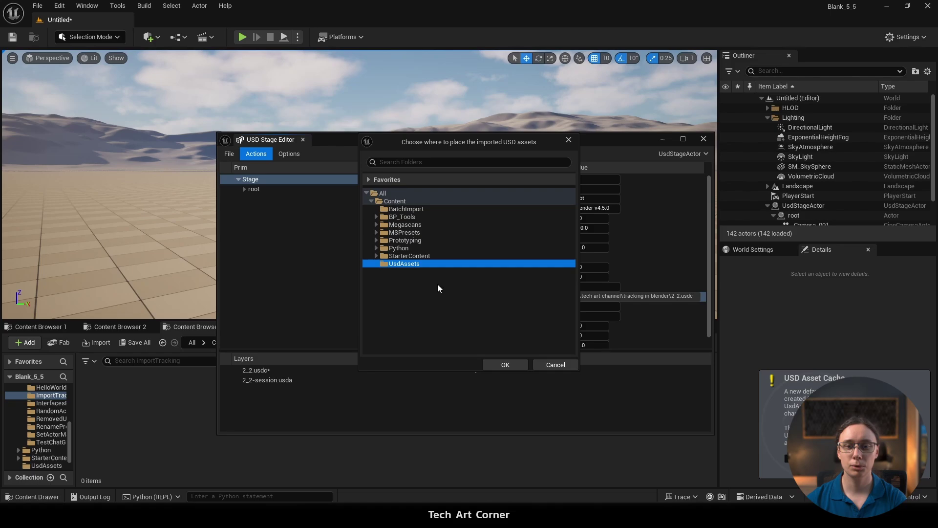
click(504, 364)
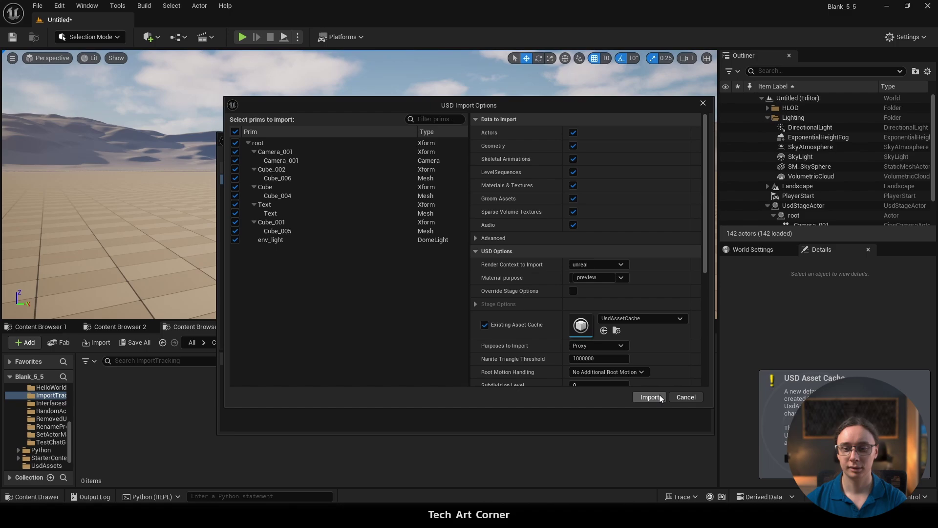
Import every prim except Cube_006 and save the modified USD layer
click(236, 133)
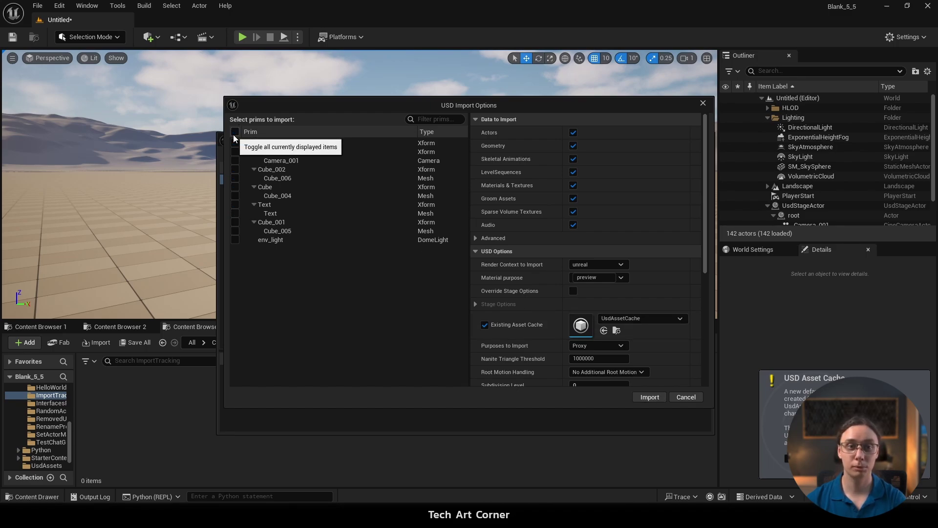
click(235, 134)
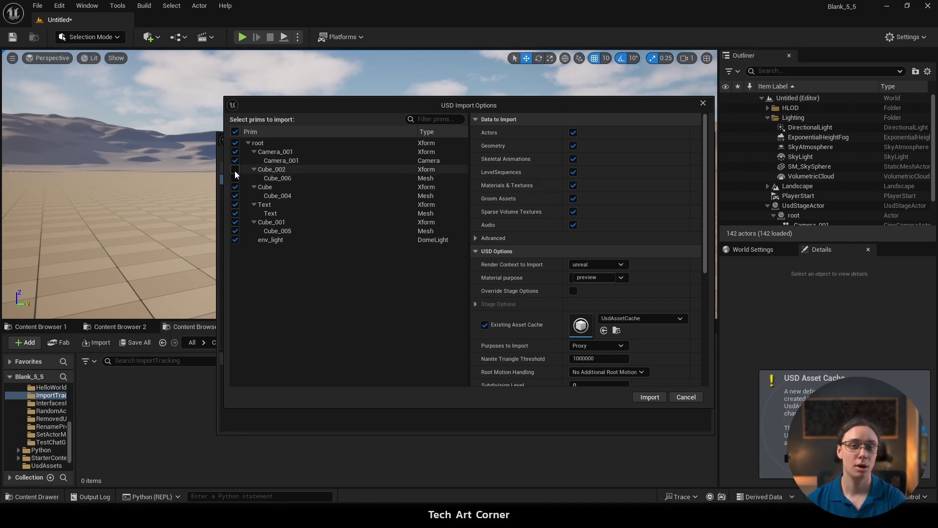
click(234, 172)
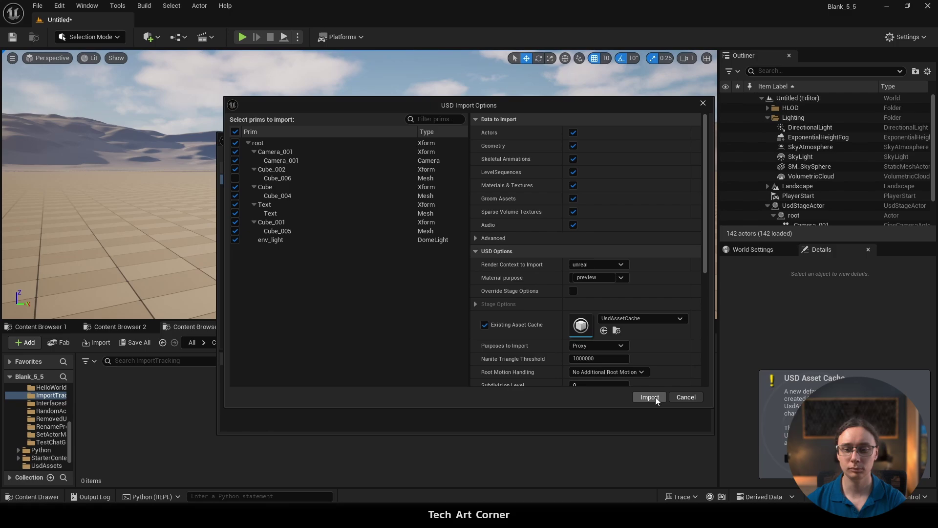
click(651, 397)
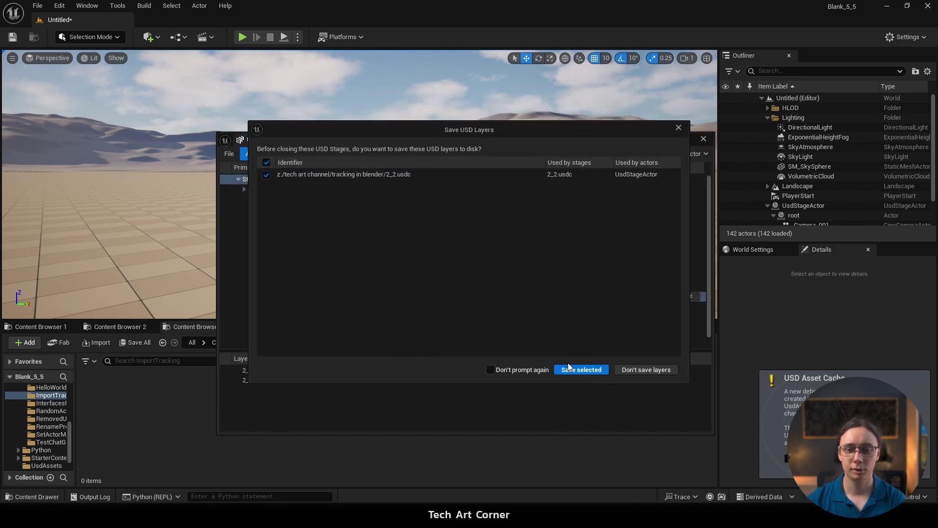
click(588, 372)
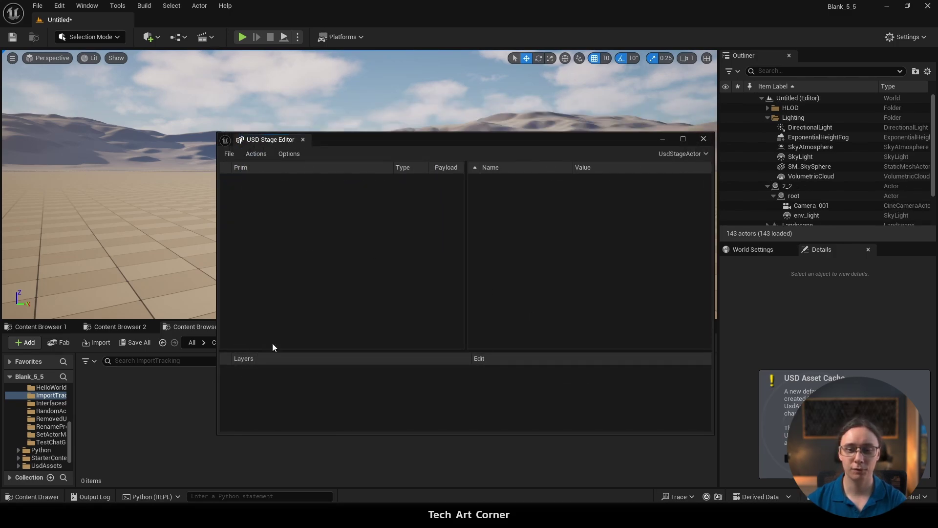
Close the USD Stage Editor and browse the UsdAssets folder contents
click(710, 142)
scroll(71, 434, down, 1)
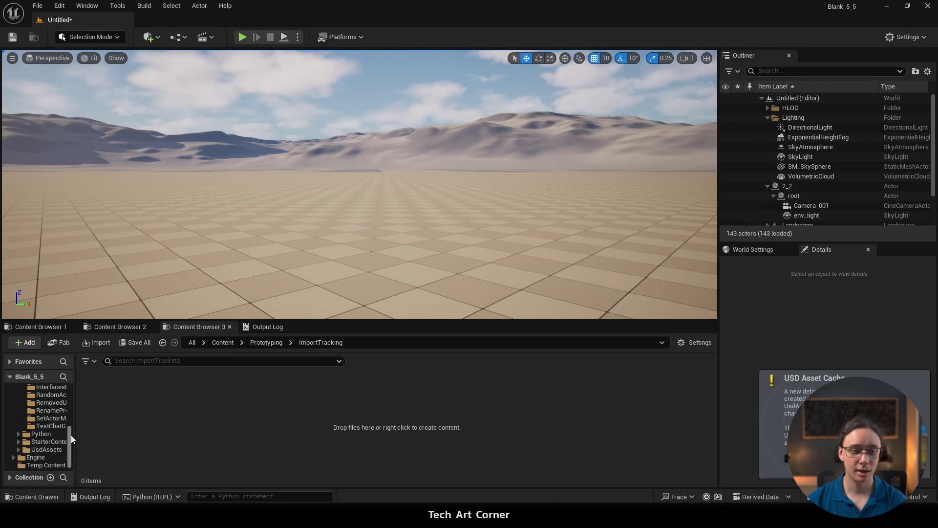
click(48, 451)
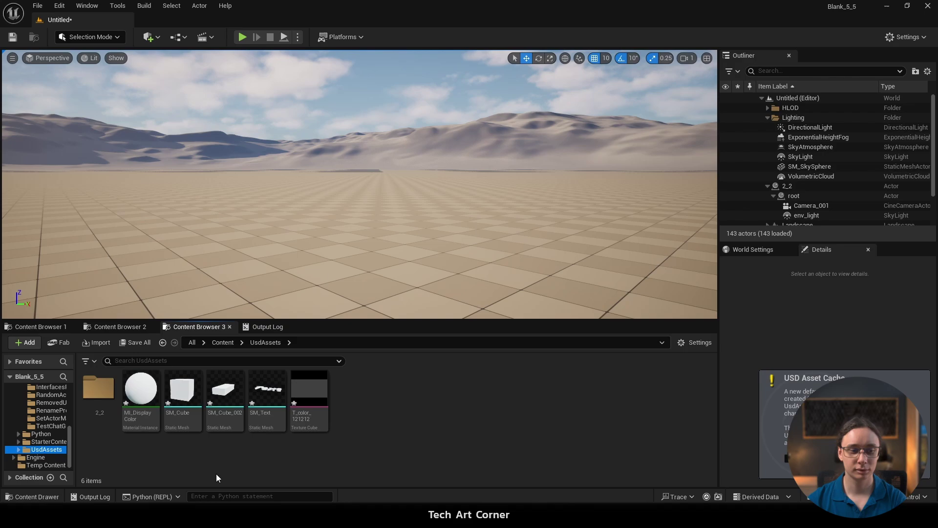
Inspect the SM_Text mesh, then move into the imported 2_2 folder
double_click(272, 408)
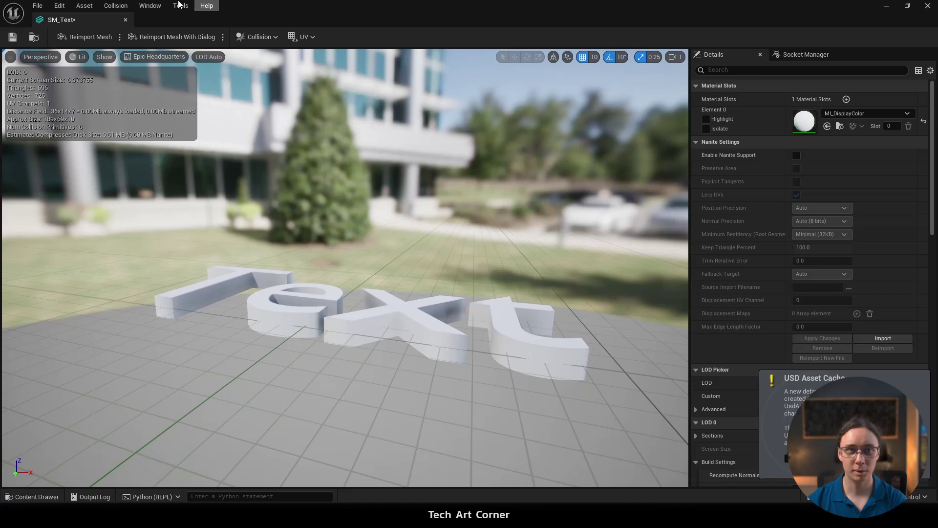
click(125, 19)
click(100, 406)
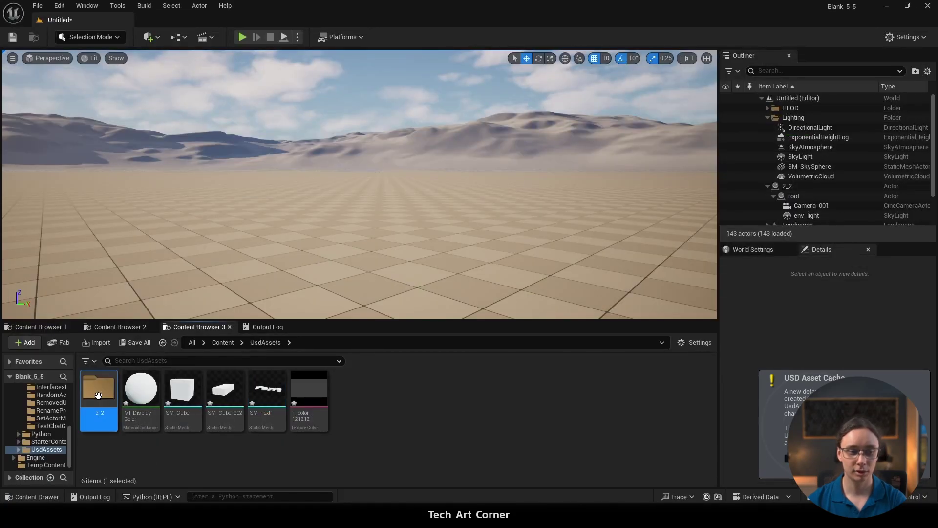
Open LS_2 in Sequencer, close the Curves window, and select Camera_001
double_click(98, 391)
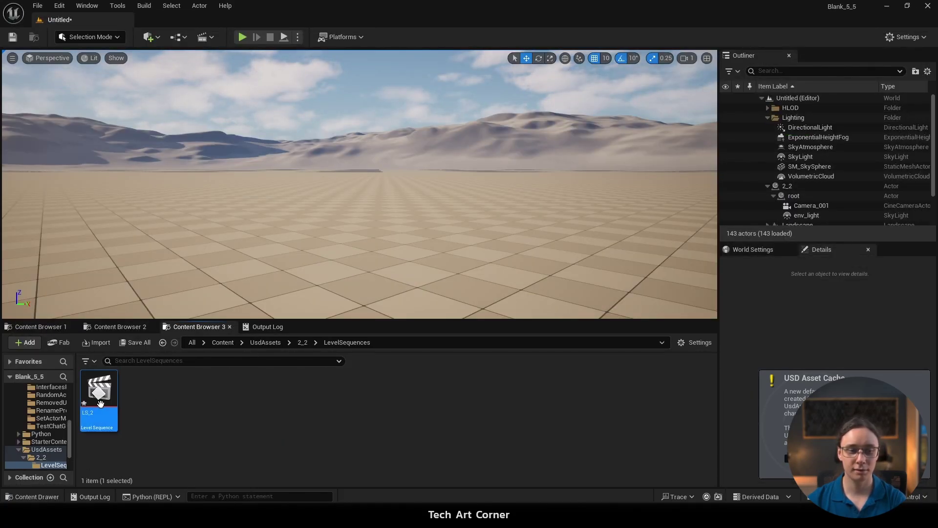
double_click(98, 391)
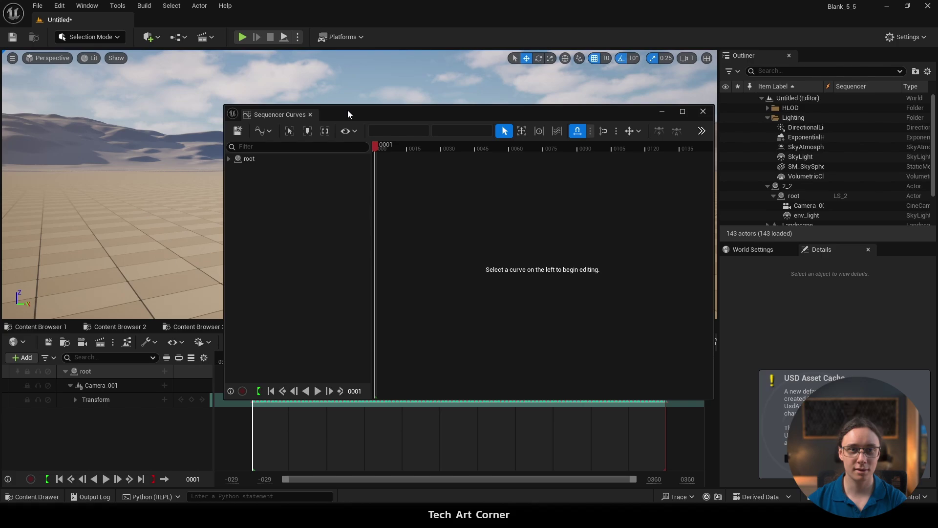
drag(348, 114, 486, 264)
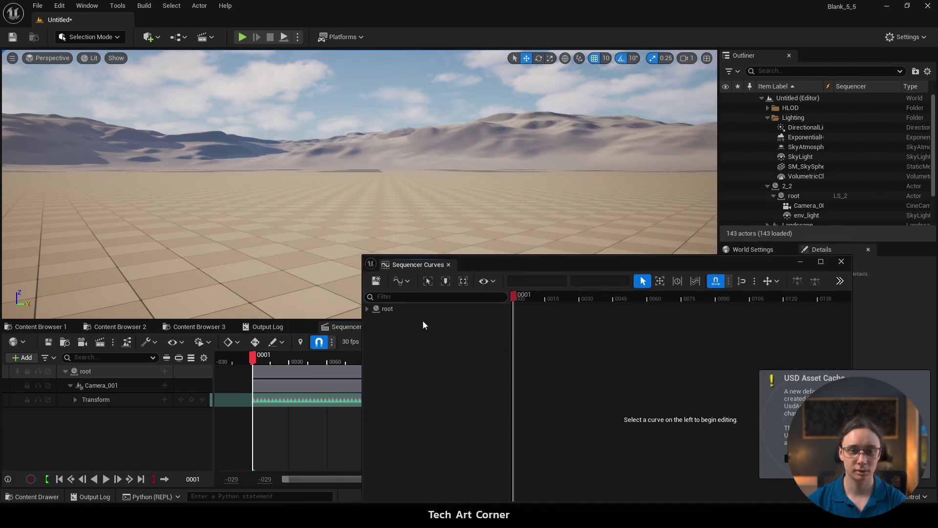
click(448, 265)
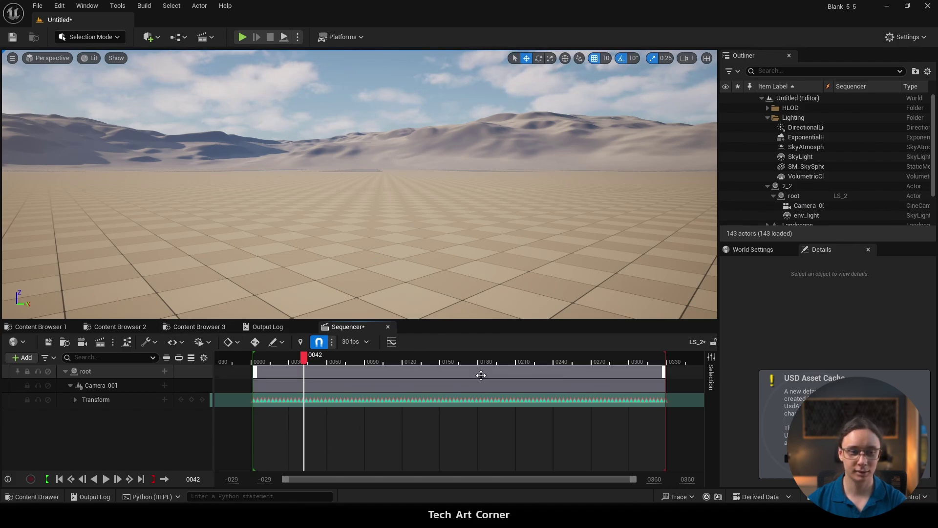
click(806, 209)
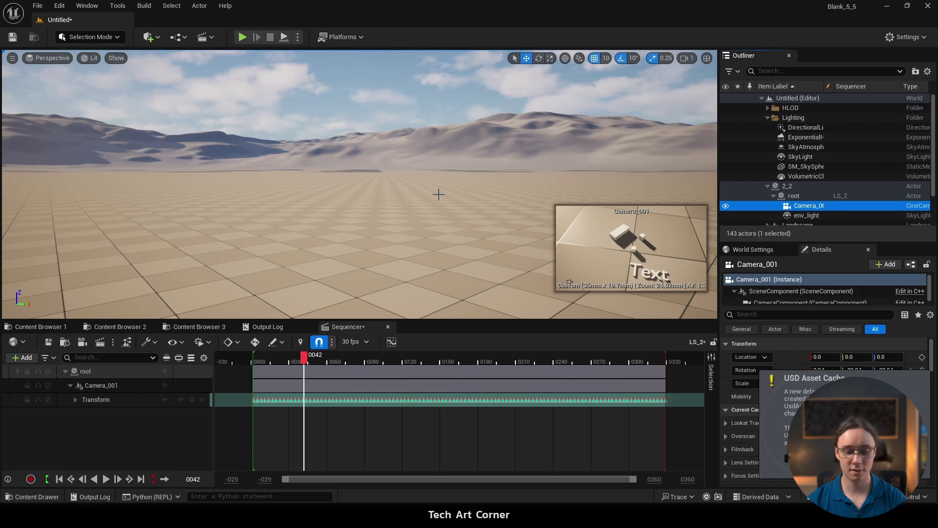
Frame Camera_001 in the viewport, then play LS_2 from its first frame
key(f)
scroll(438, 194, down, 5)
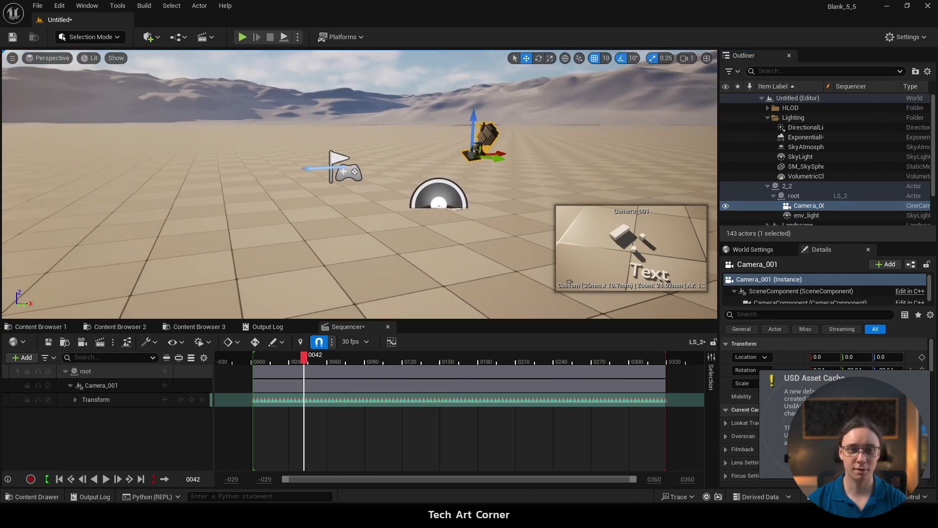
right_drag(359, 185, 405, 244)
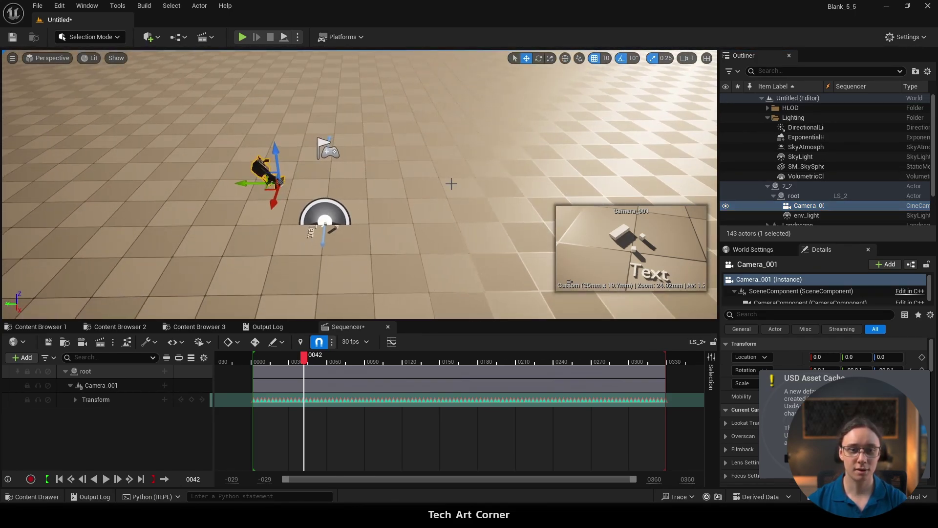
click(257, 361)
key(space)
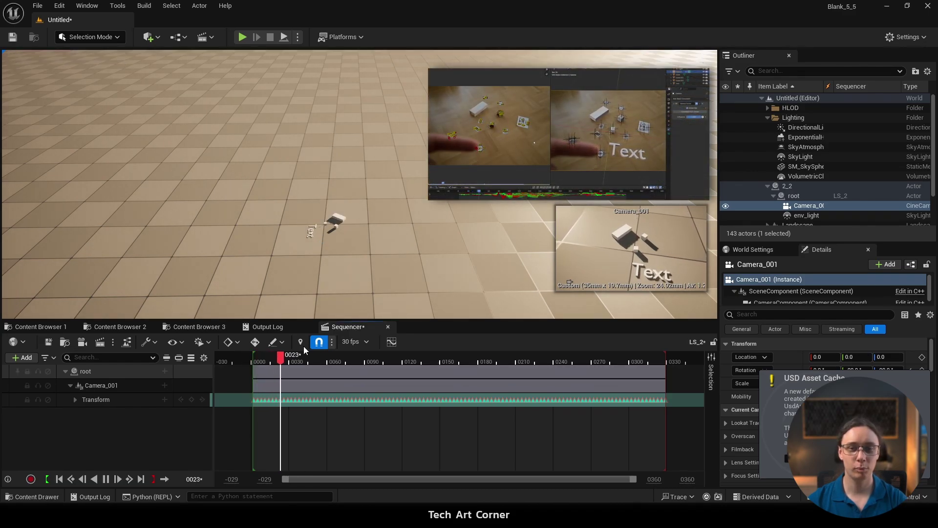